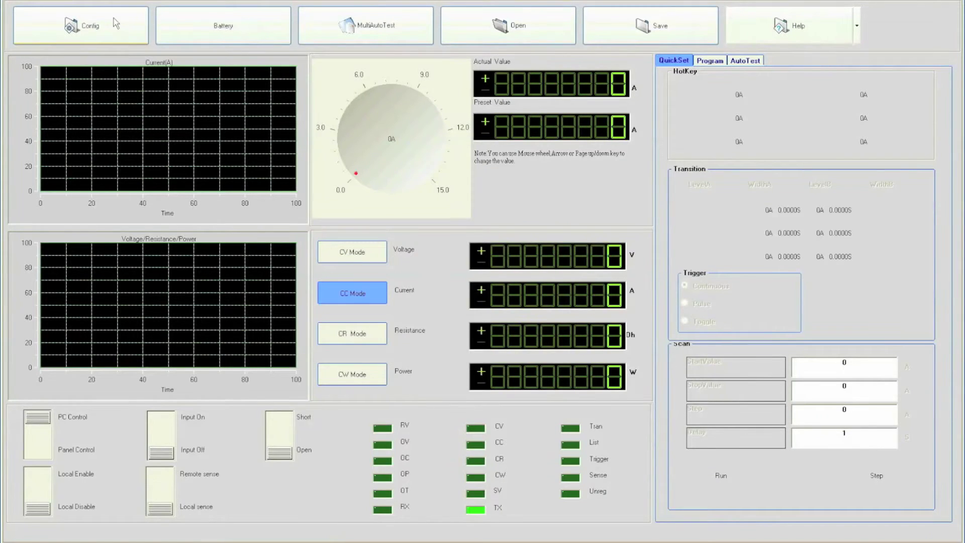
- Configure the load connection for port COM1 at 9600 baud and confirm with Ok
left_click(114, 19)
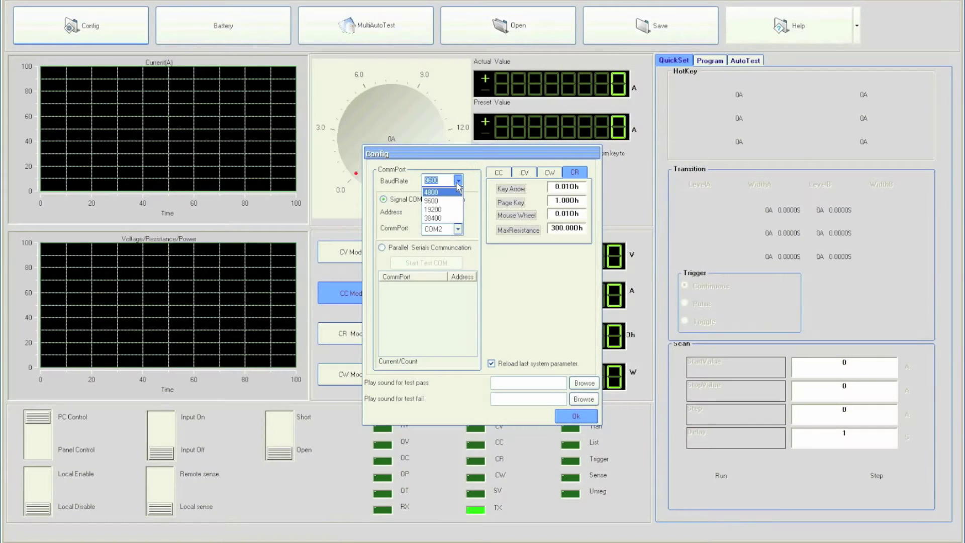
left_click(457, 182)
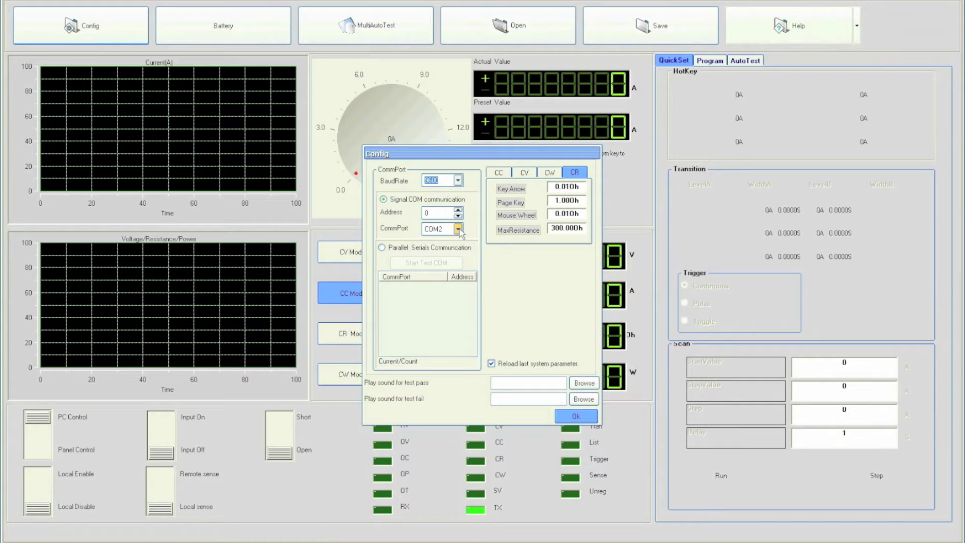
left_click(458, 230)
left_click(447, 240)
left_click(576, 416)
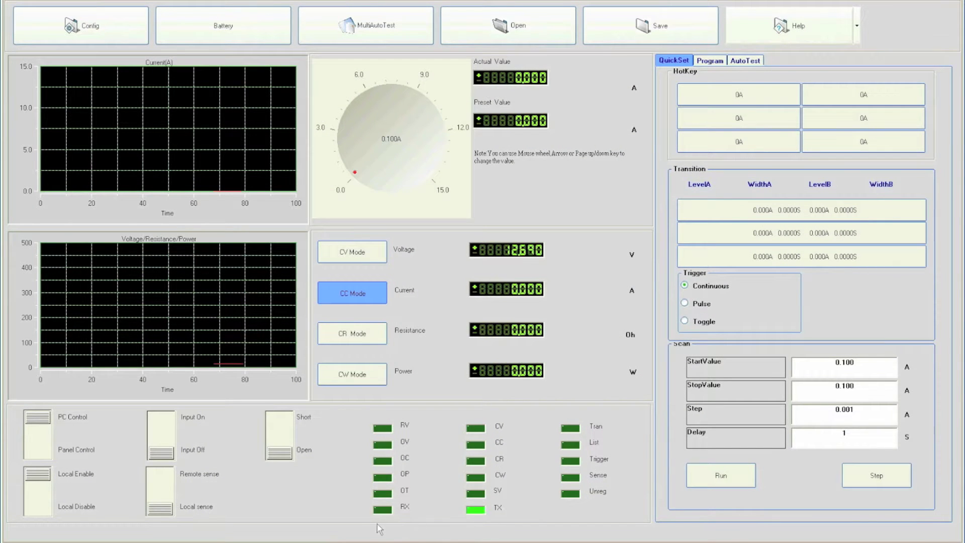
- Open the Battery Discharge window with its 0.5, 0.25 and 0.3 A current list
left_click(260, 32)
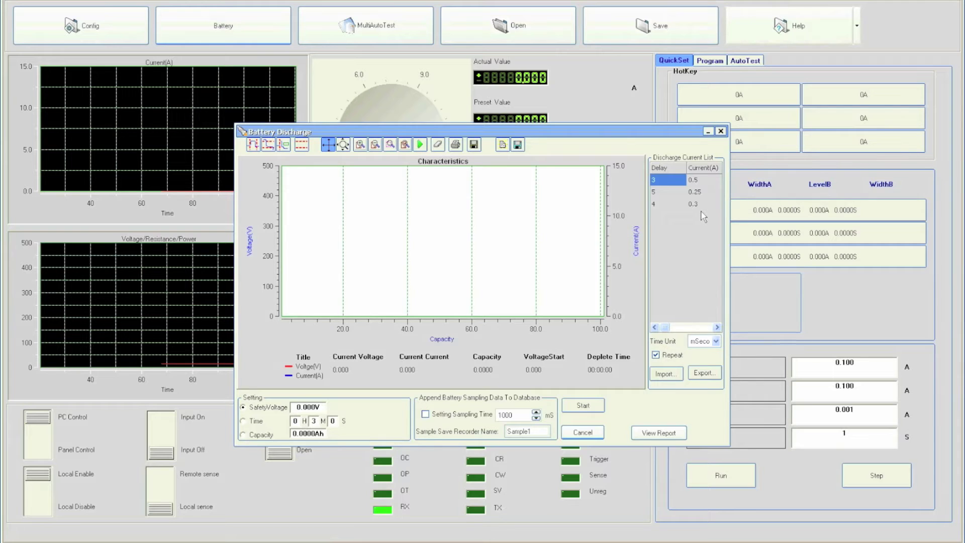
- Set the first row's delay to 3000 ms, keeping its 0.5 A current
left_click(666, 181)
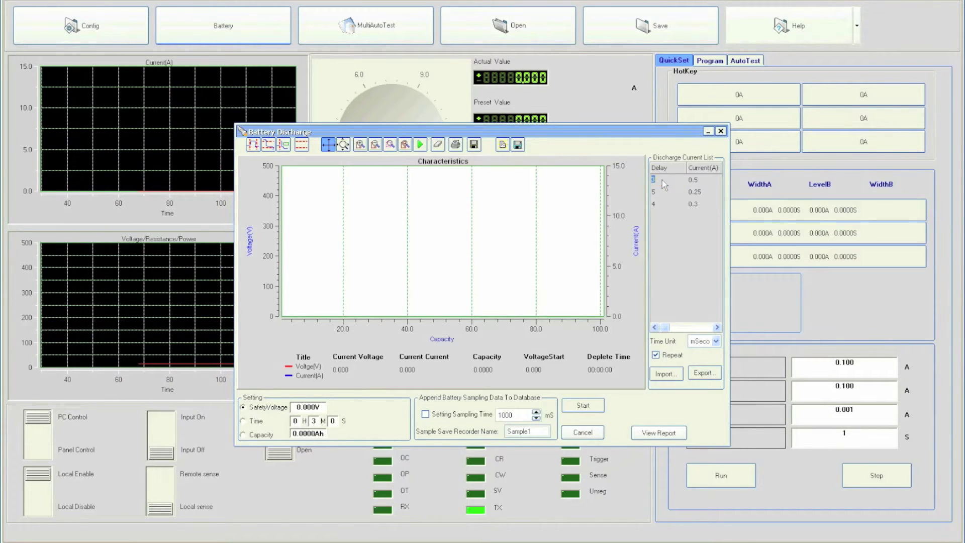
type("000")
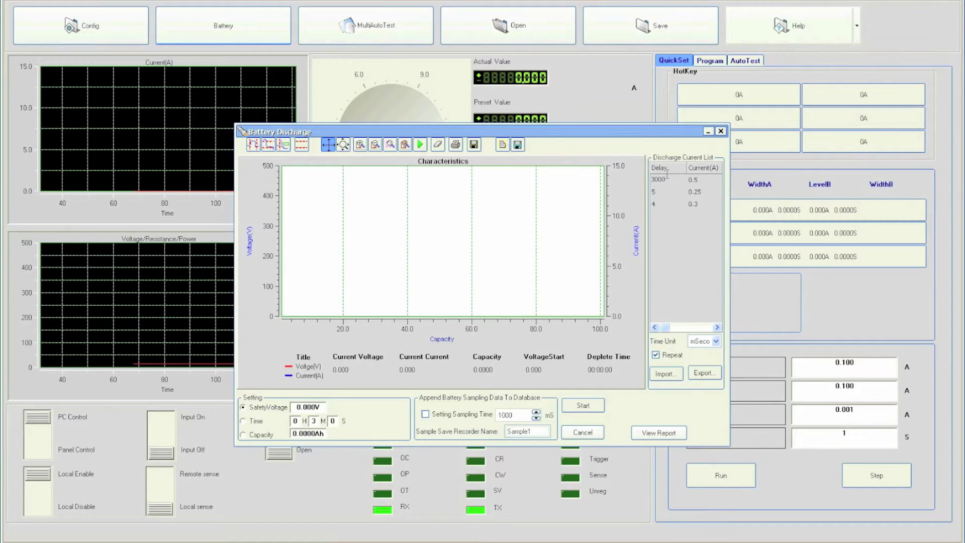
left_click(697, 182)
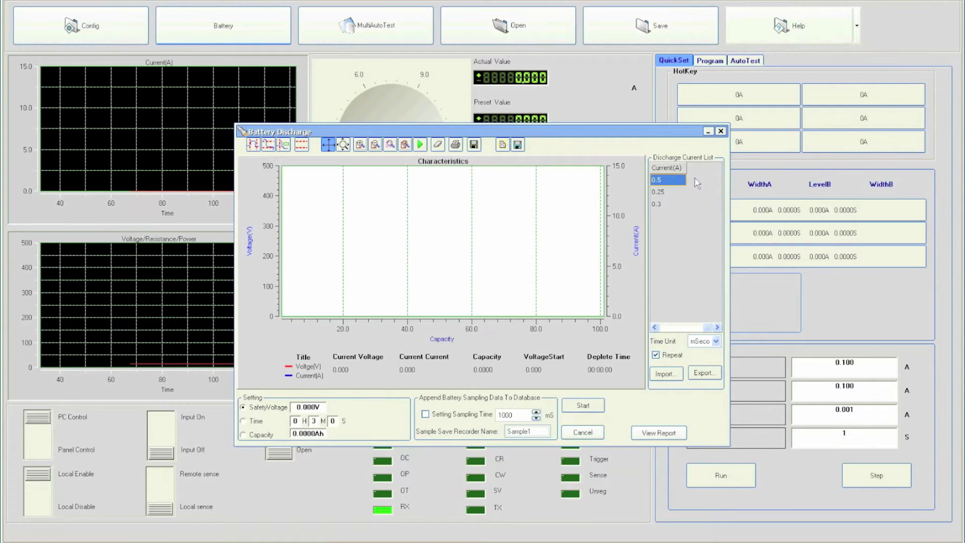
left_click(657, 181)
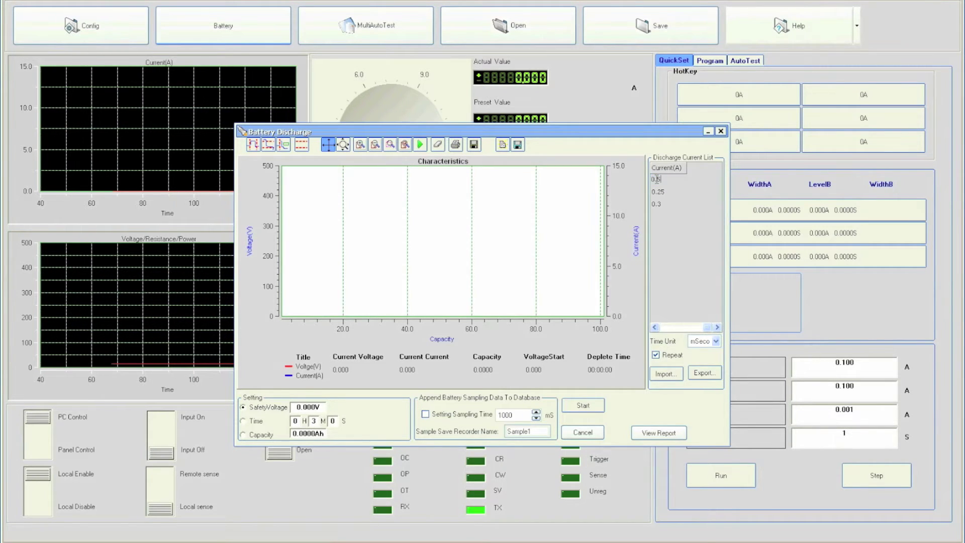
key("Return")
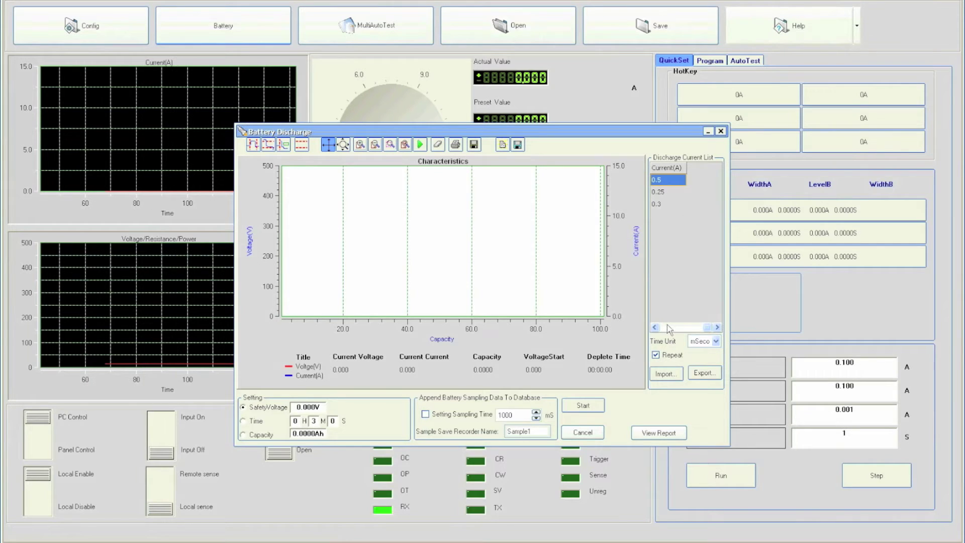
- Set the second row's delay to 5000 ms, keeping its 0.25 A current
scroll(684, 282, "left", 2)
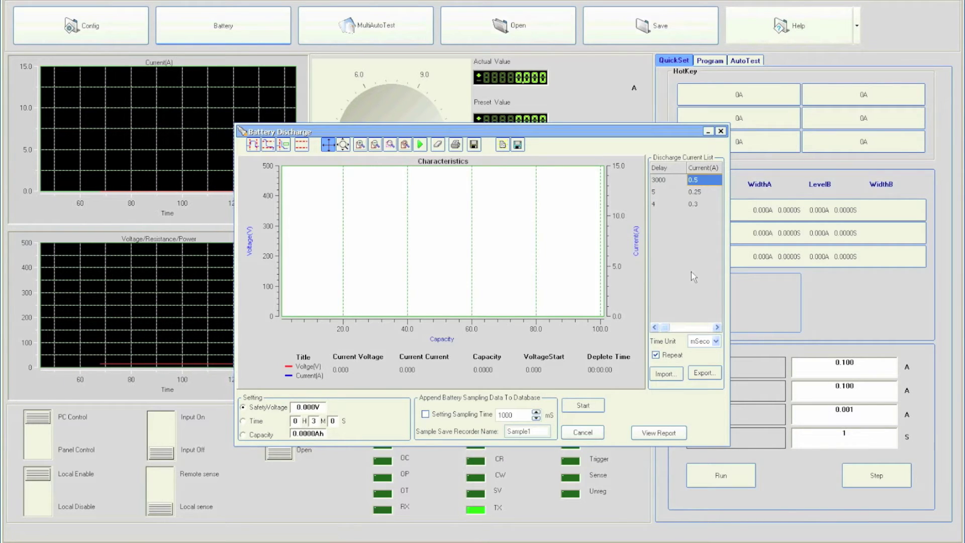
left_click(655, 192)
left_click(655, 191)
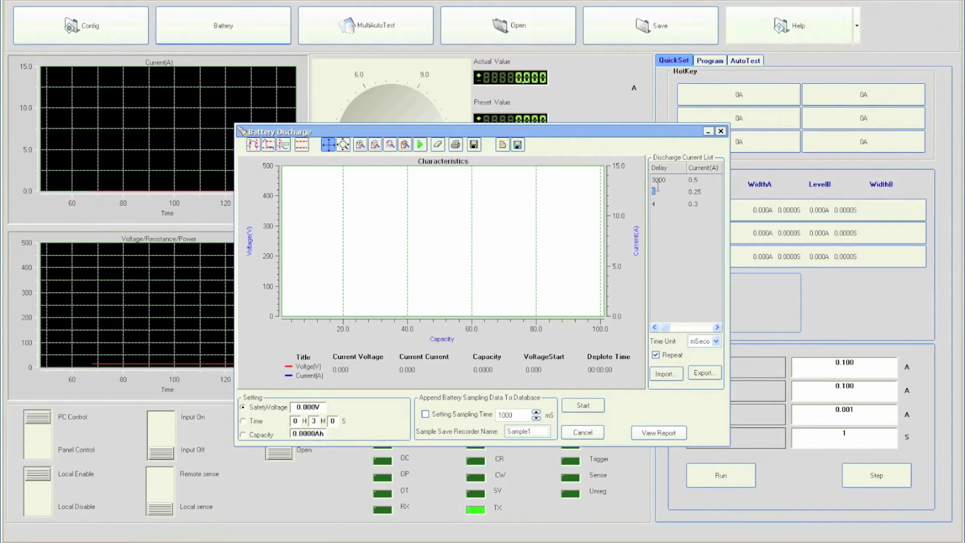
key("Return")
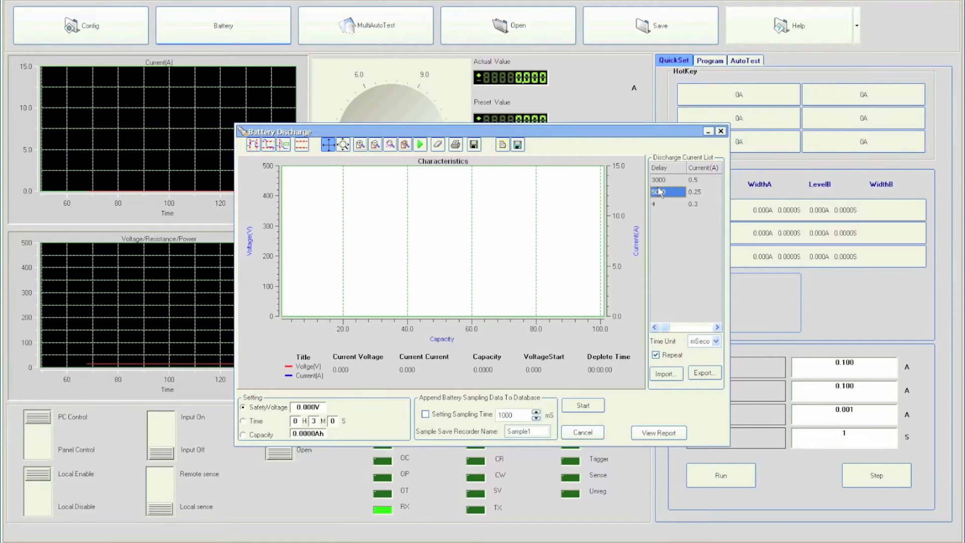
key("Right")
left_click(666, 191)
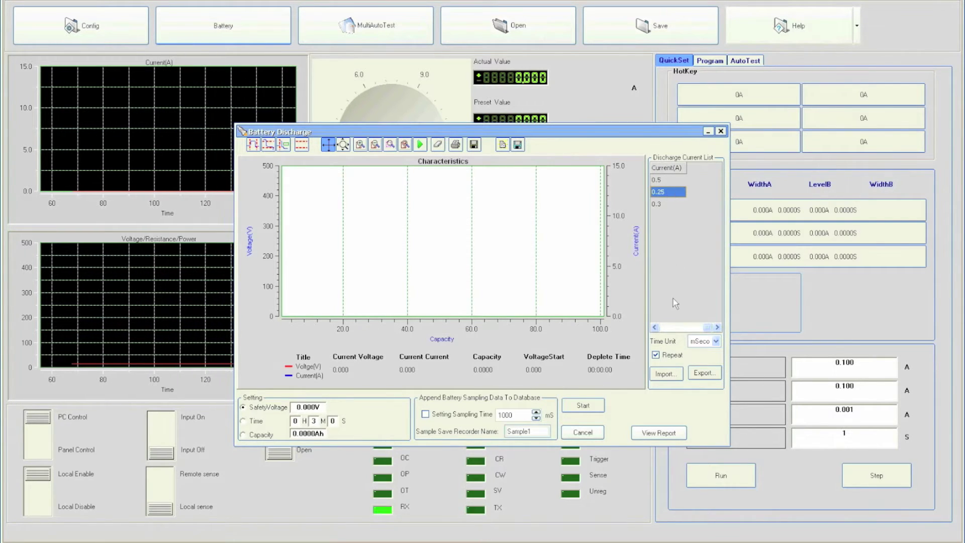
left_click(665, 327)
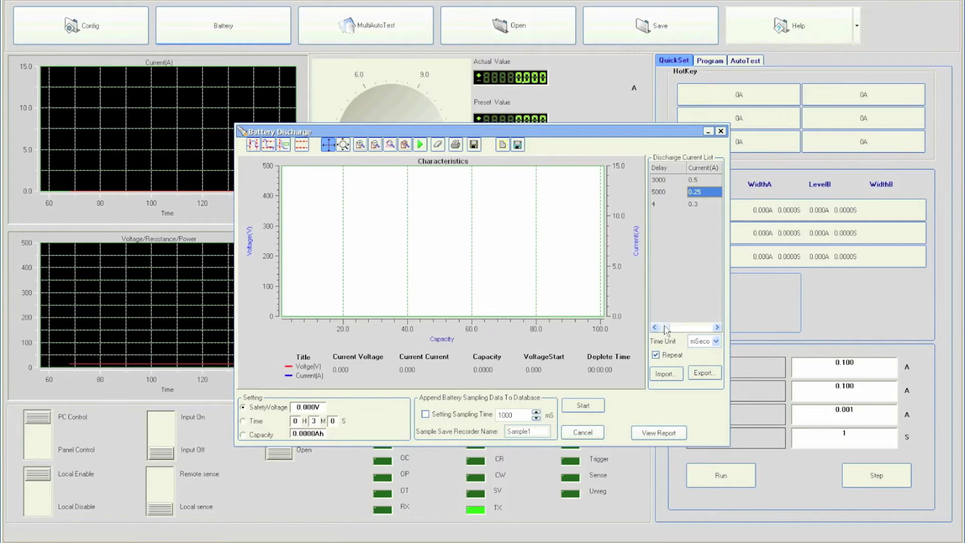
- Set the third row's delay to 4000 ms and its current to 0.3 A
double_click(658, 204)
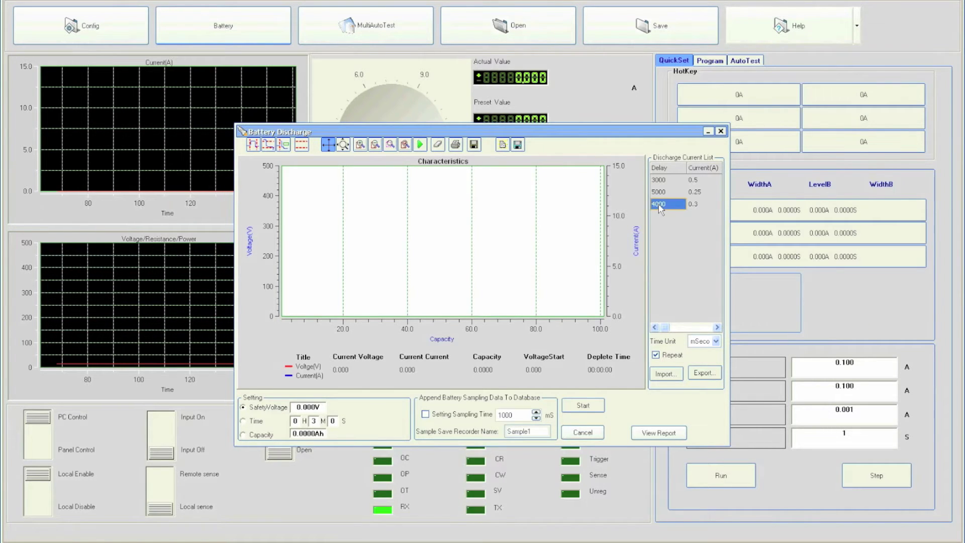
key("Return")
left_click(693, 204)
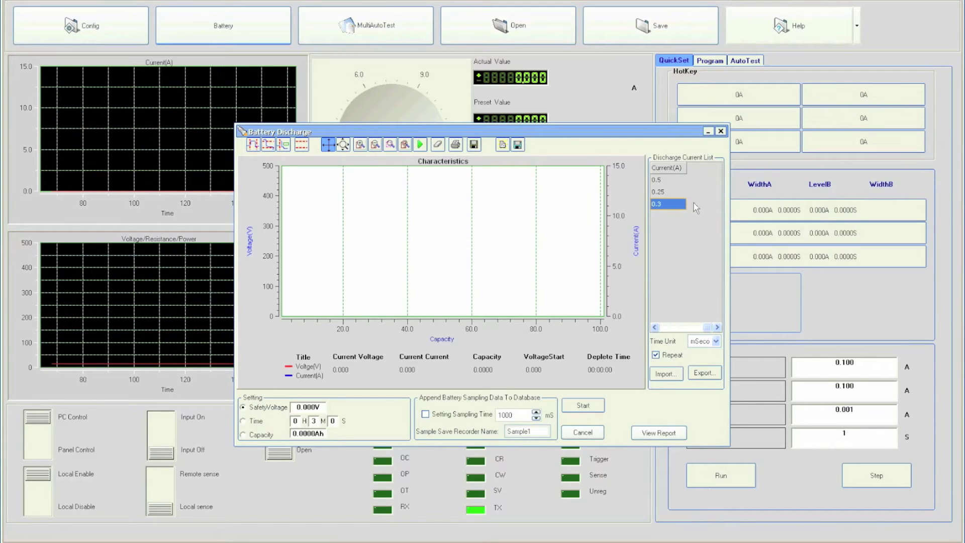
double_click(667, 207)
type("0.3")
key("Return")
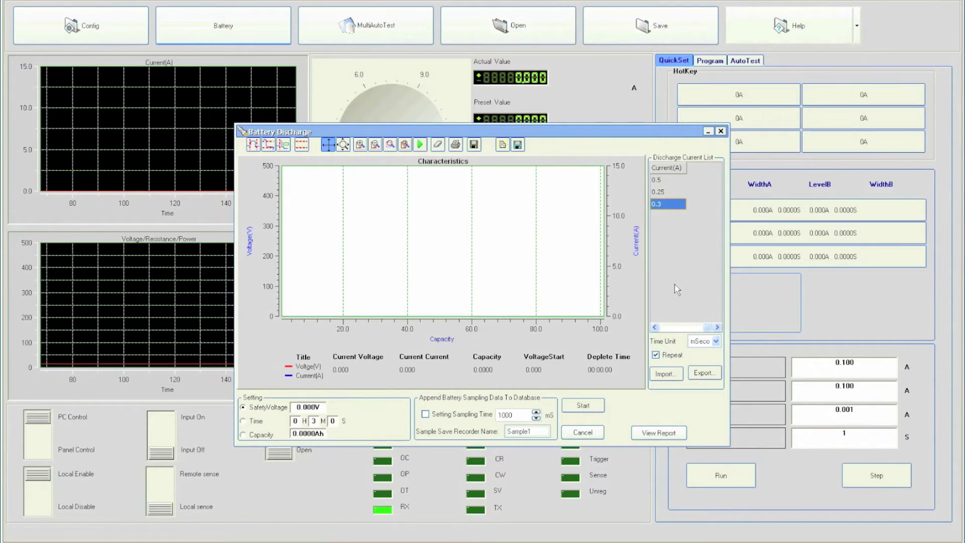
left_click(668, 329)
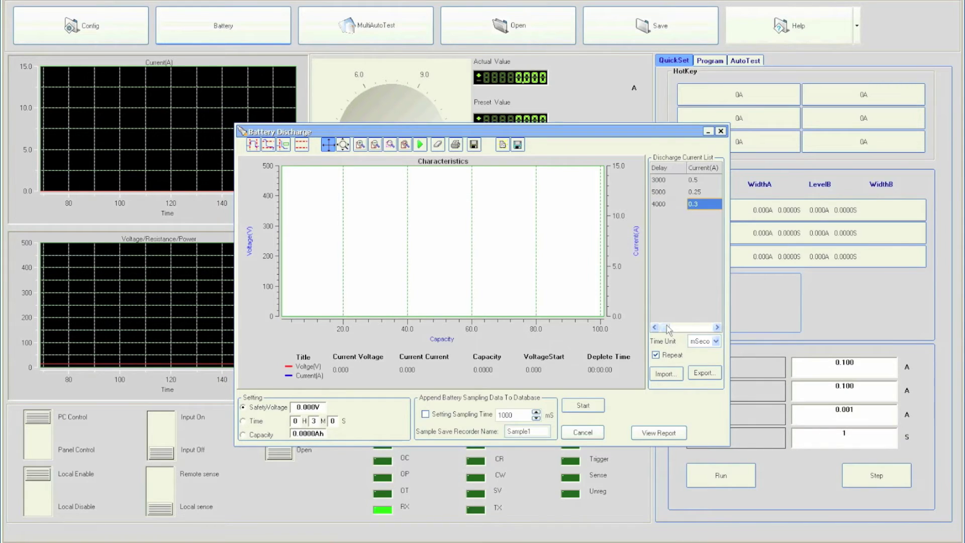
right_click(674, 226)
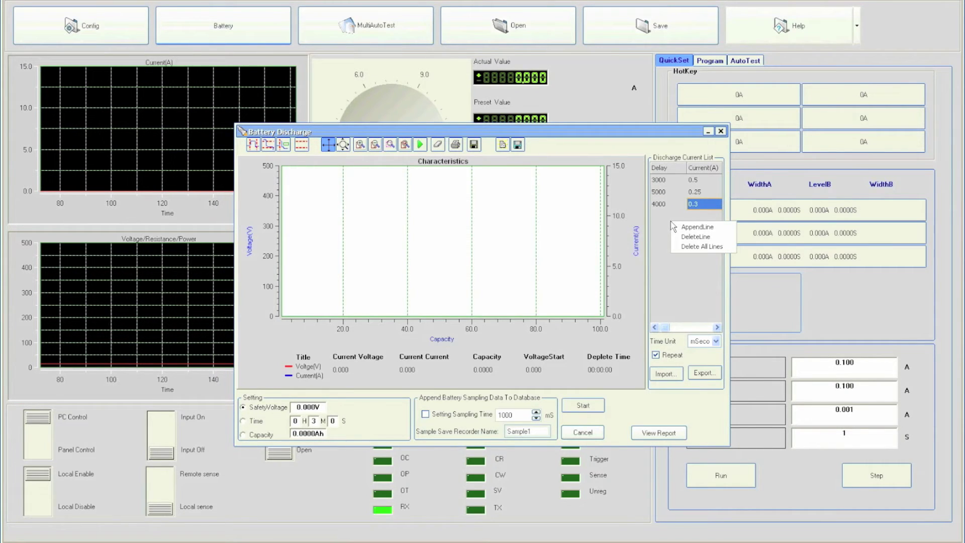
left_click(678, 228)
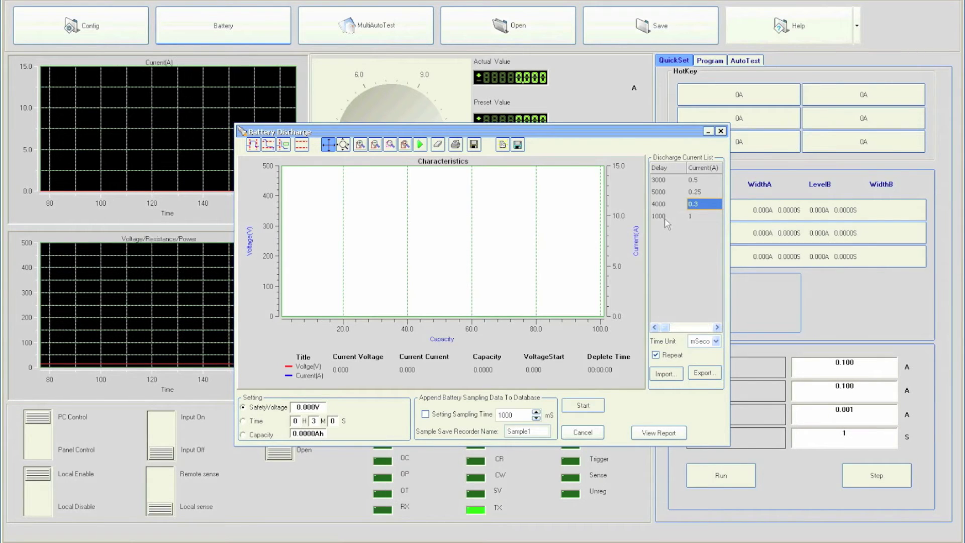
left_click(666, 217)
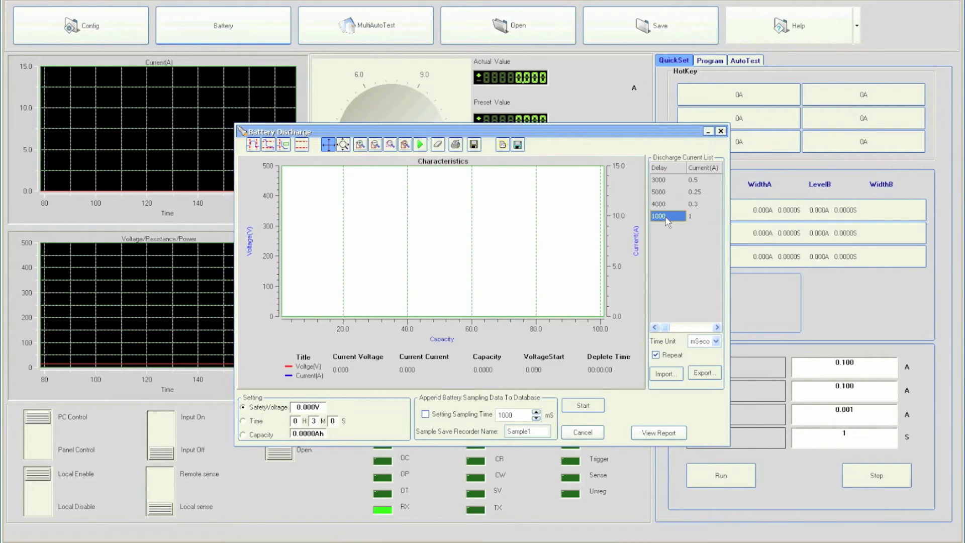
right_click(668, 221)
left_click(673, 229)
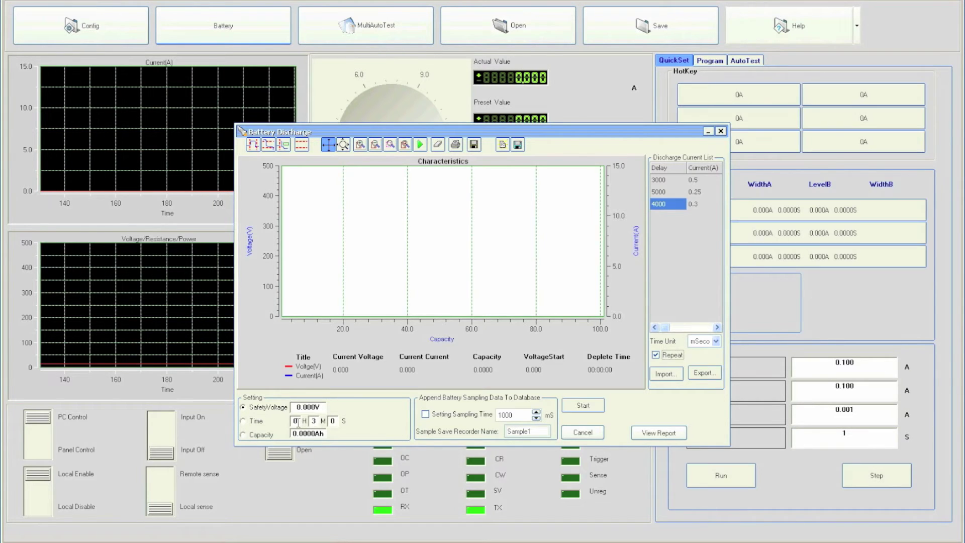
- Check the time and capacity limits, then enter 10.00 V as the safety voltage
left_click(313, 421)
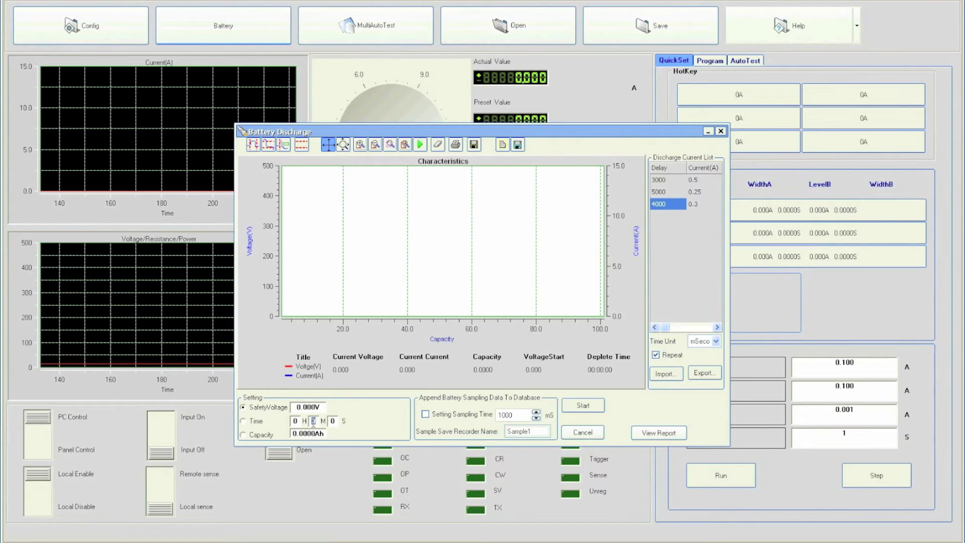
left_click(333, 421)
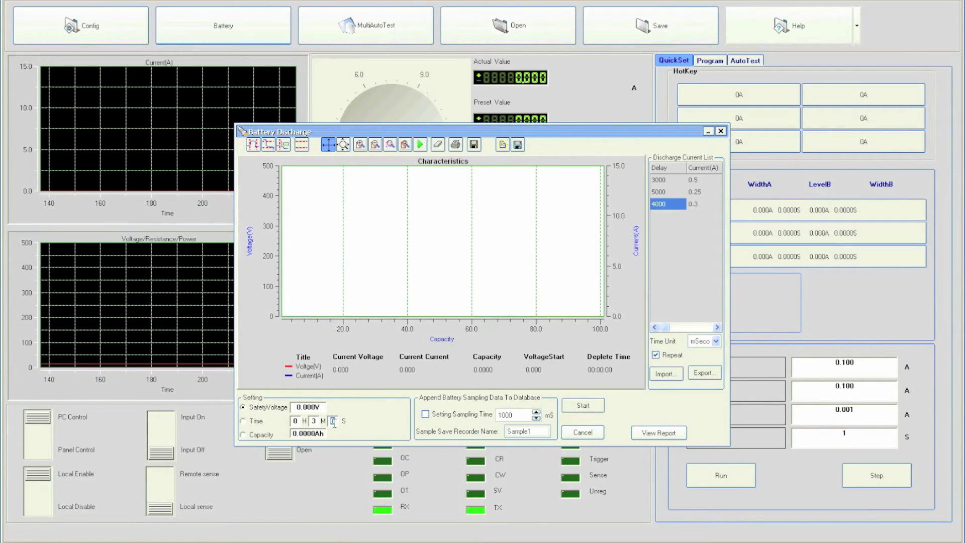
left_click(308, 435)
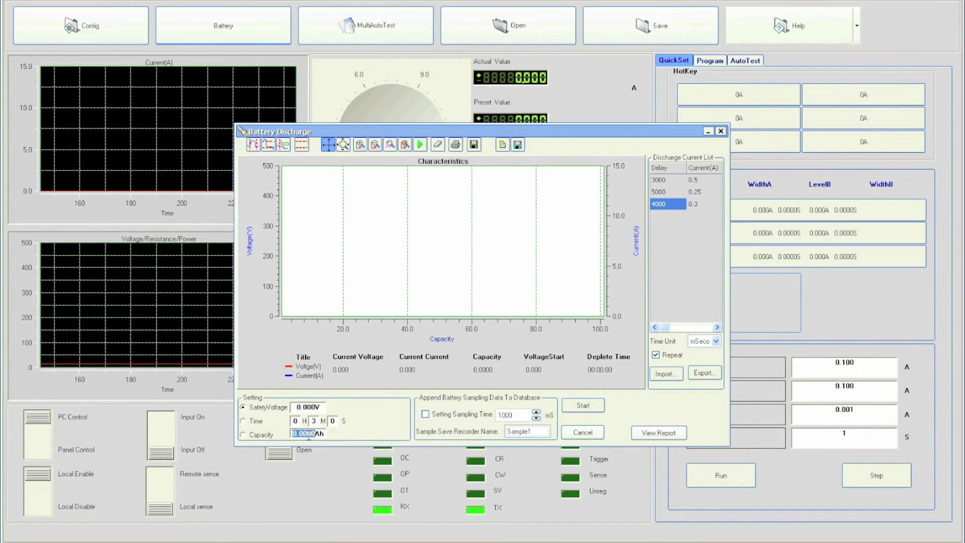
left_click(312, 408)
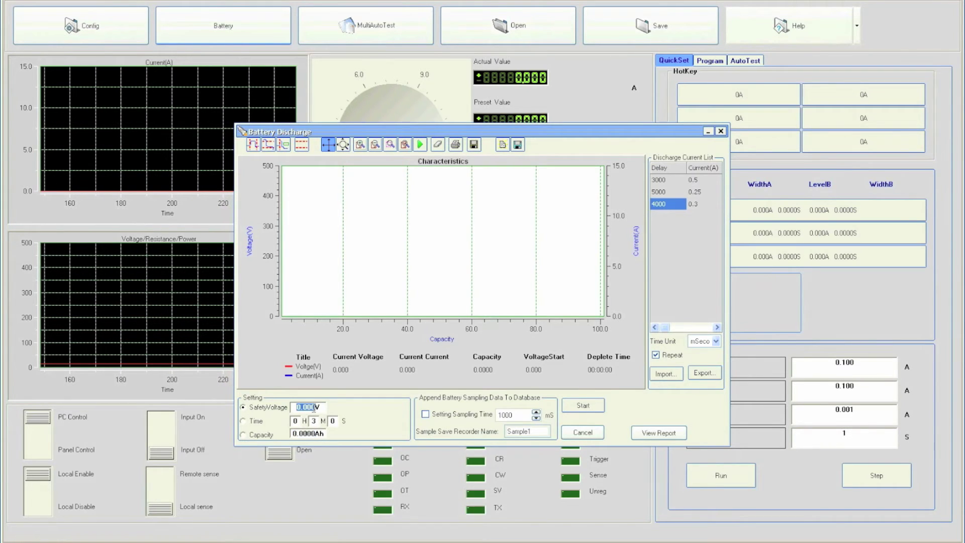
type("10.00")
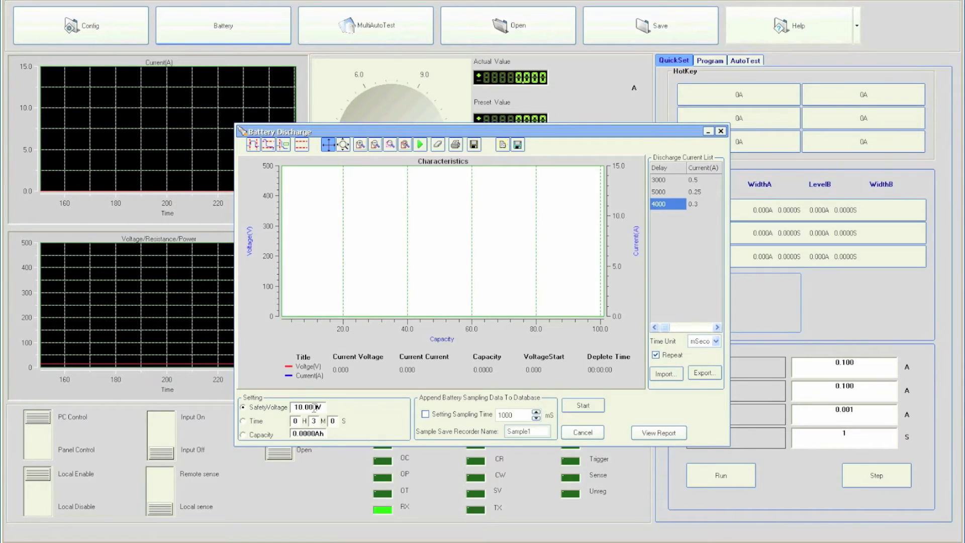
double_click(314, 408)
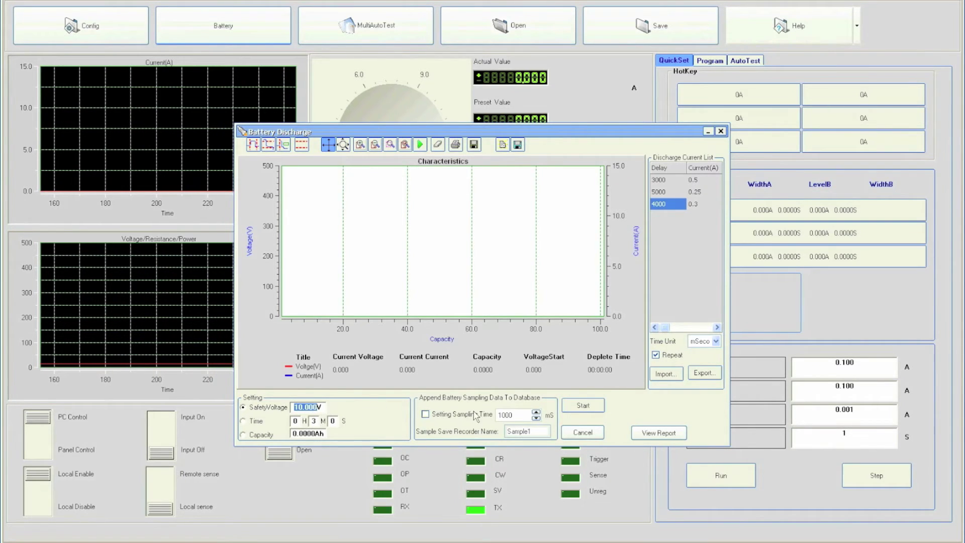
- Enable 1000 ms sampling with recorder name Sample1 and start the discharge run
left_click(428, 415)
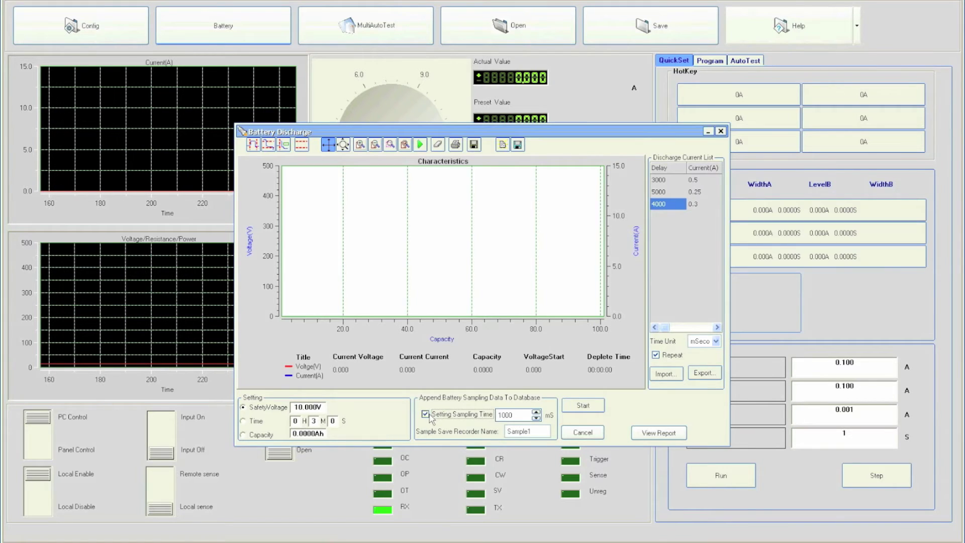
double_click(521, 416)
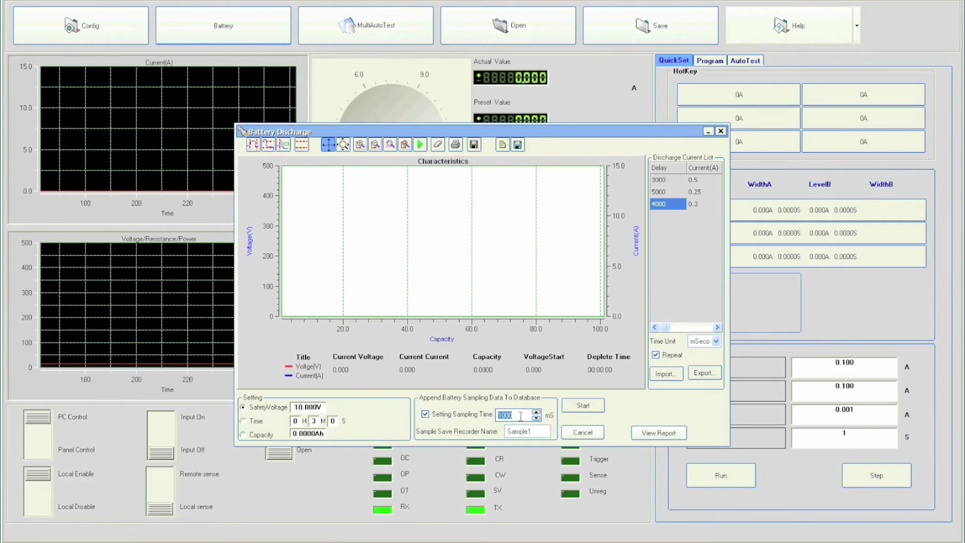
double_click(522, 430)
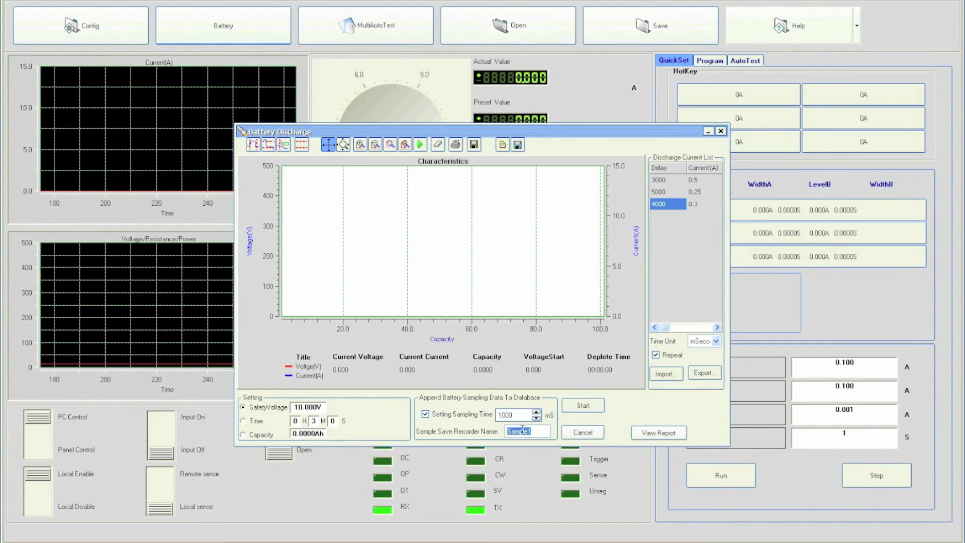
left_click(572, 411)
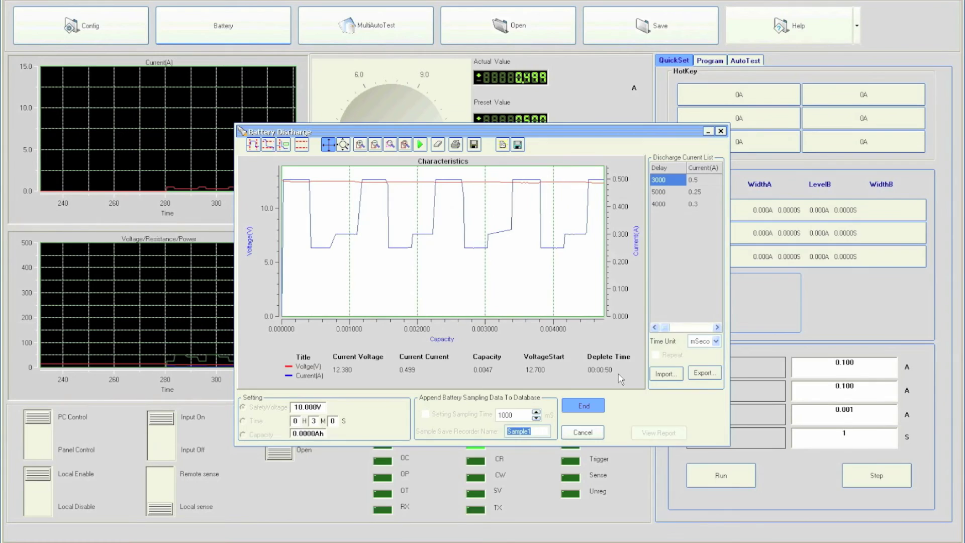
- End the discharge run and open the recorder for the logged data
left_click(581, 411)
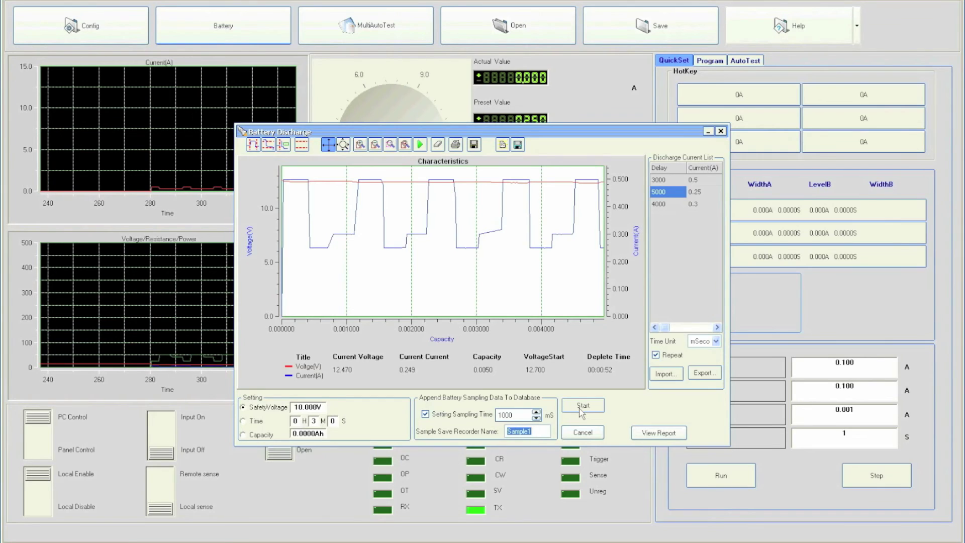
left_click(655, 434)
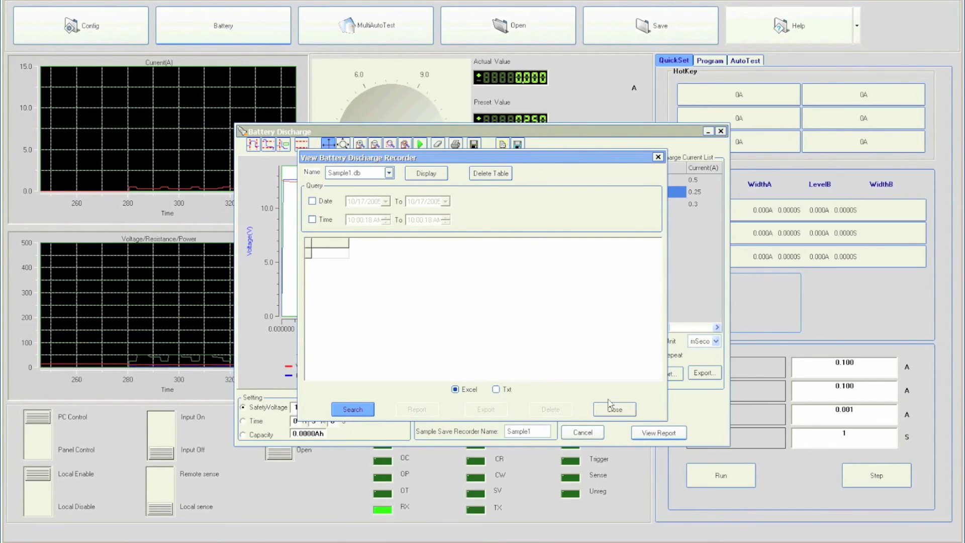
- Display the Sample1.db readings and export them in Txt format
left_click(358, 173)
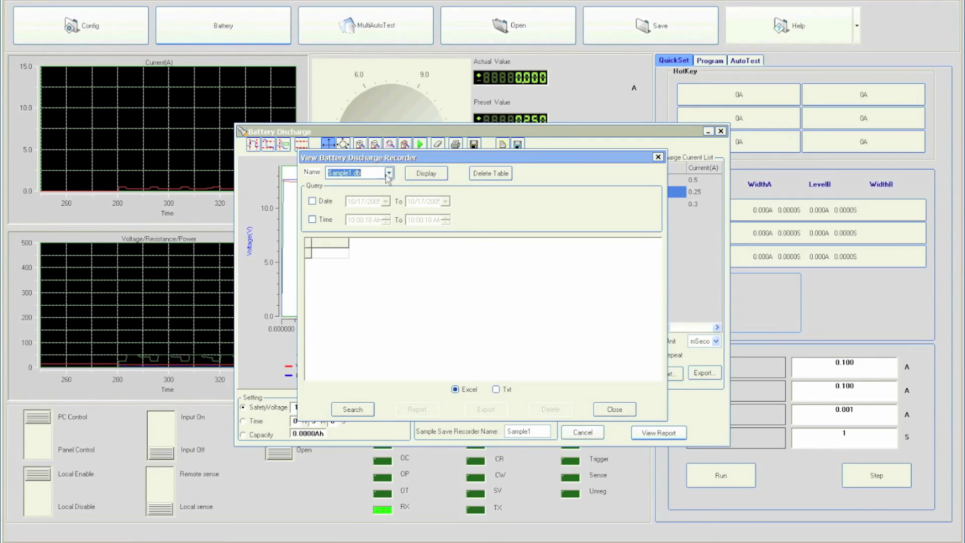
left_click(436, 175)
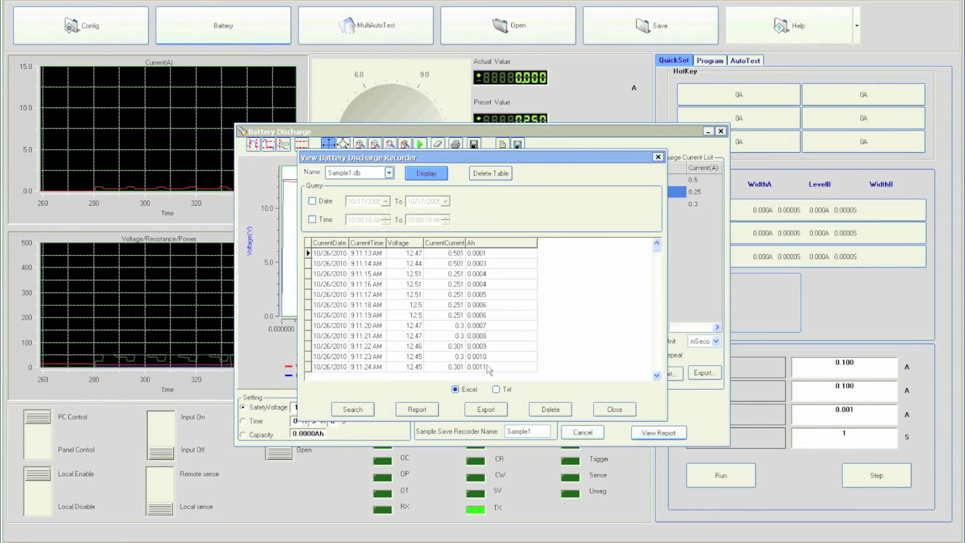
left_click(456, 391)
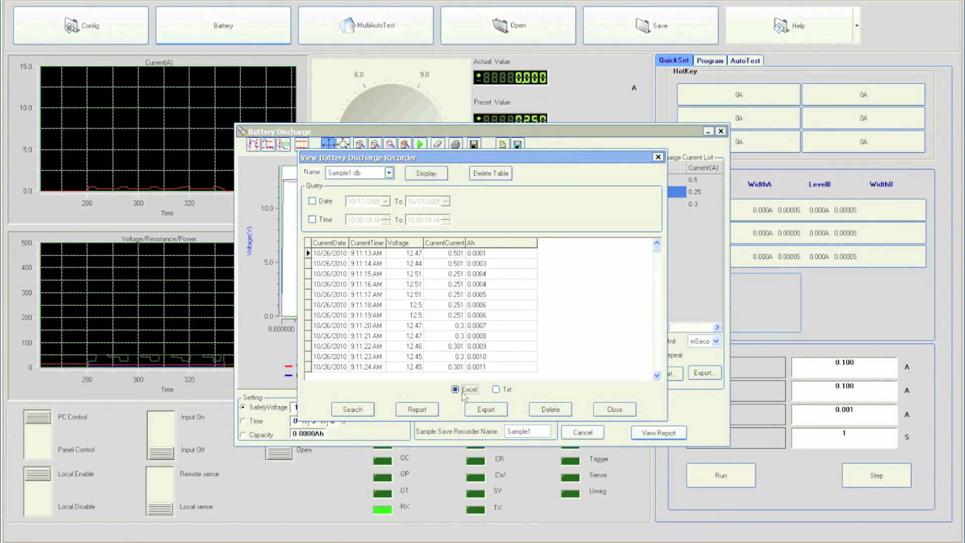
left_click(497, 391)
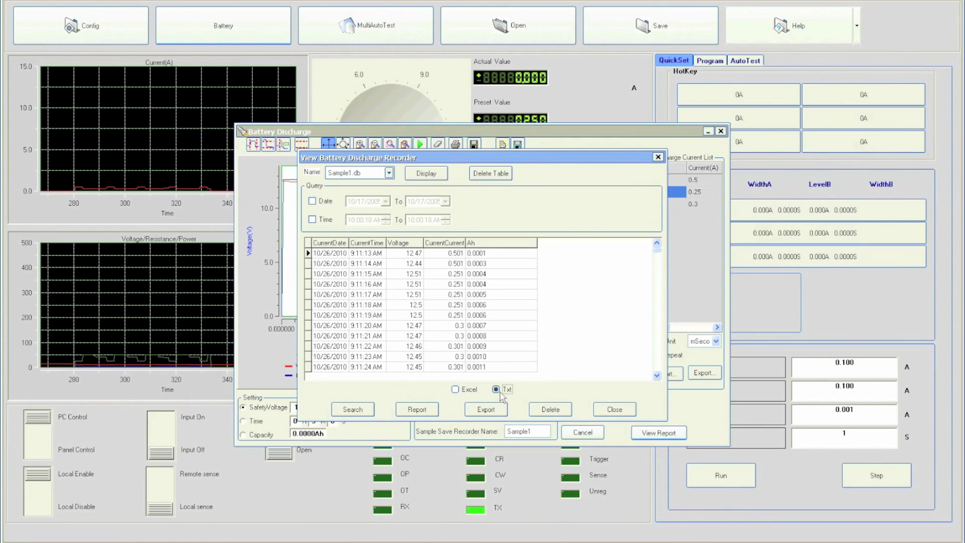
left_click(495, 411)
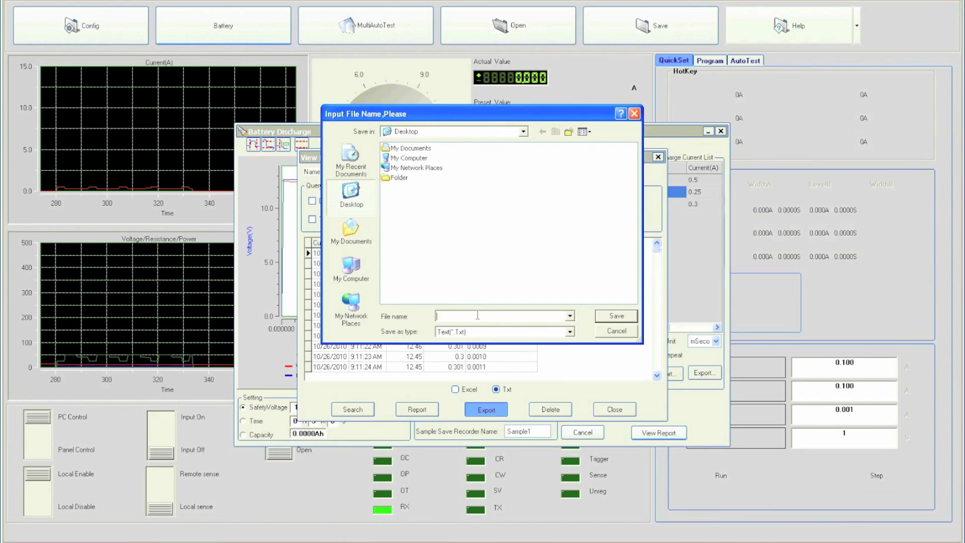
- Save the text export on the desktop as battery_test_1
type("battery_t")
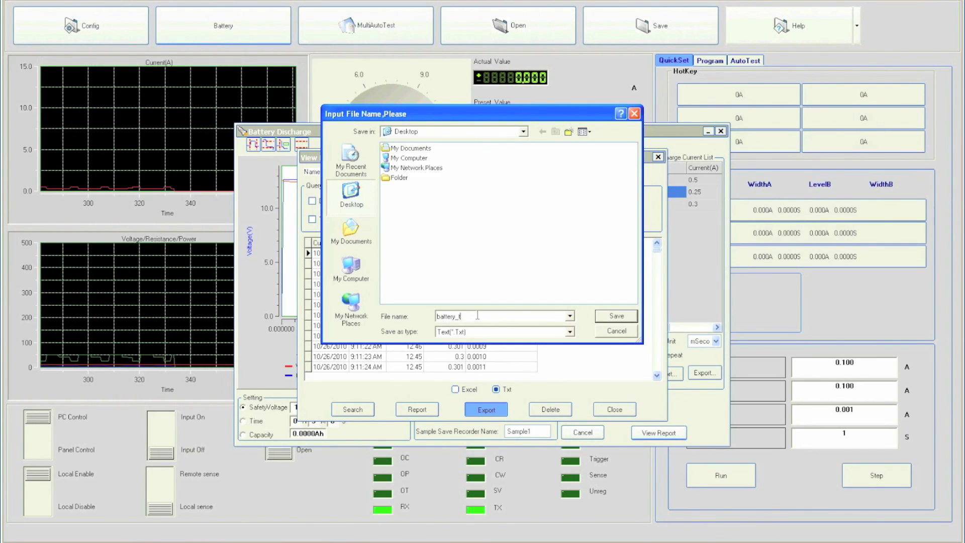
type("est_01")
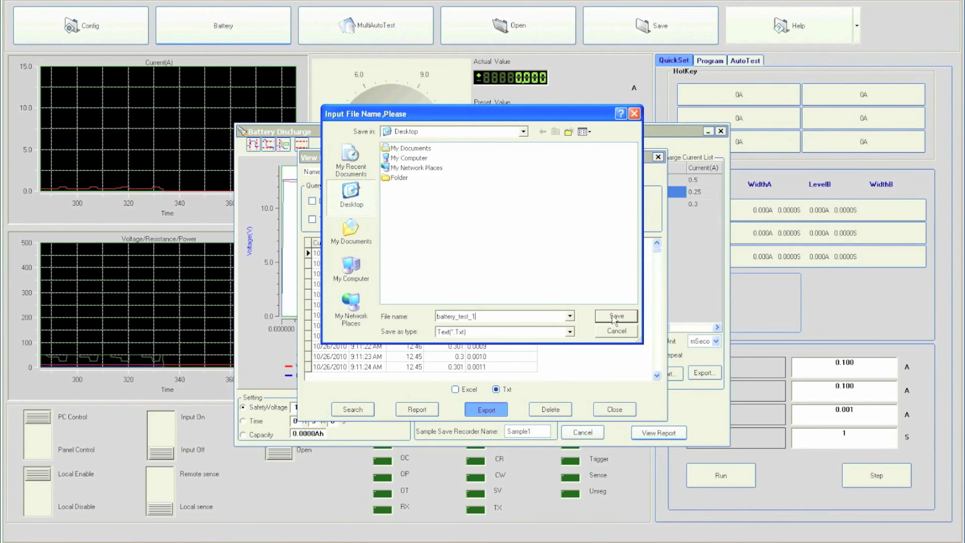
left_click(616, 316)
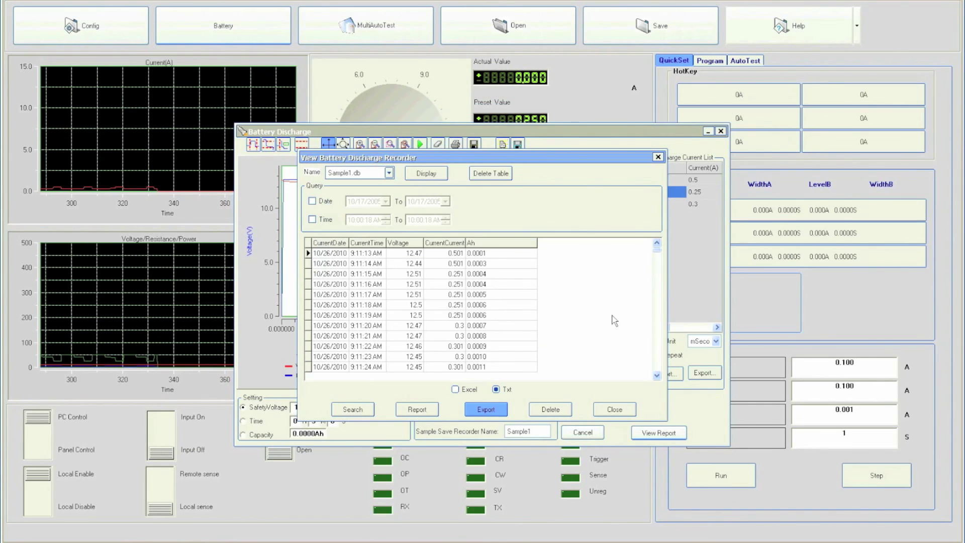
- Close the recorder and open battery_test_1.txt from the desktop in Notepad
left_click(608, 410)
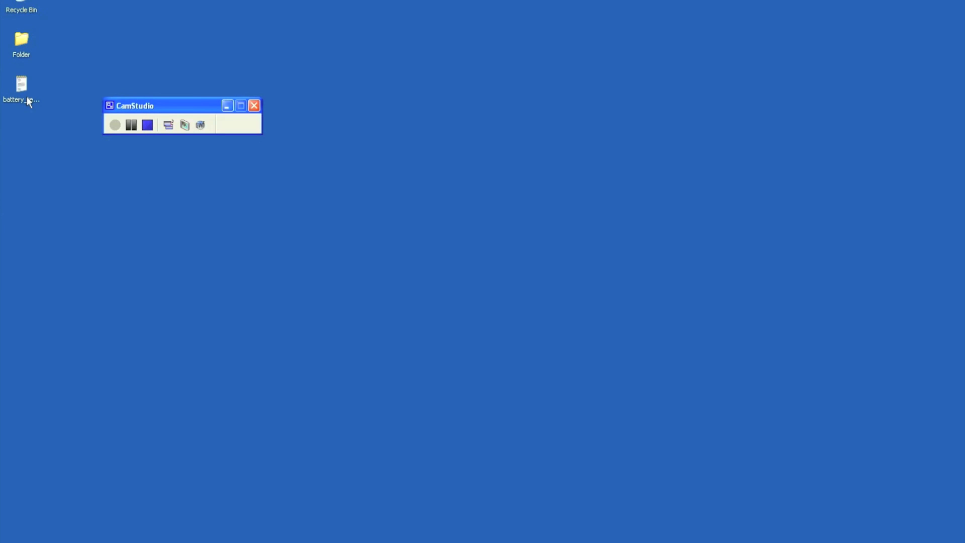
double_click(22, 93)
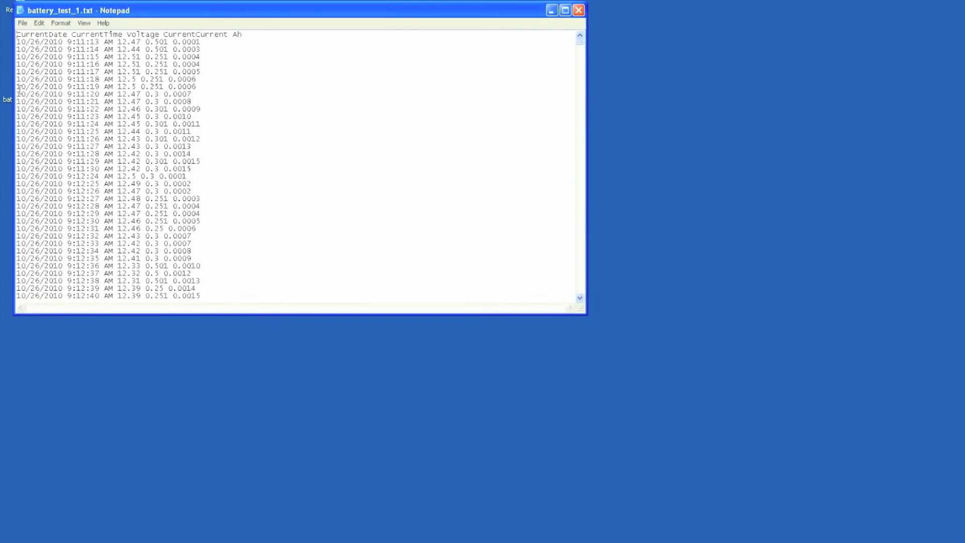